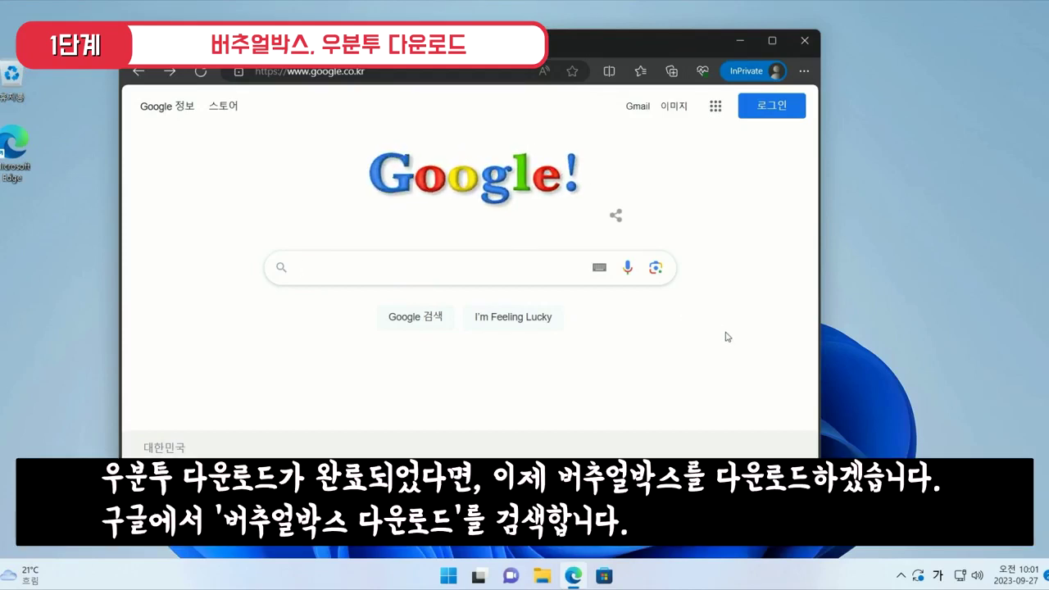
Step: Search Google for "버추얼박스 다운로드" and open the official VirtualBox Downloads page
{"action": "type", "text": "베"}
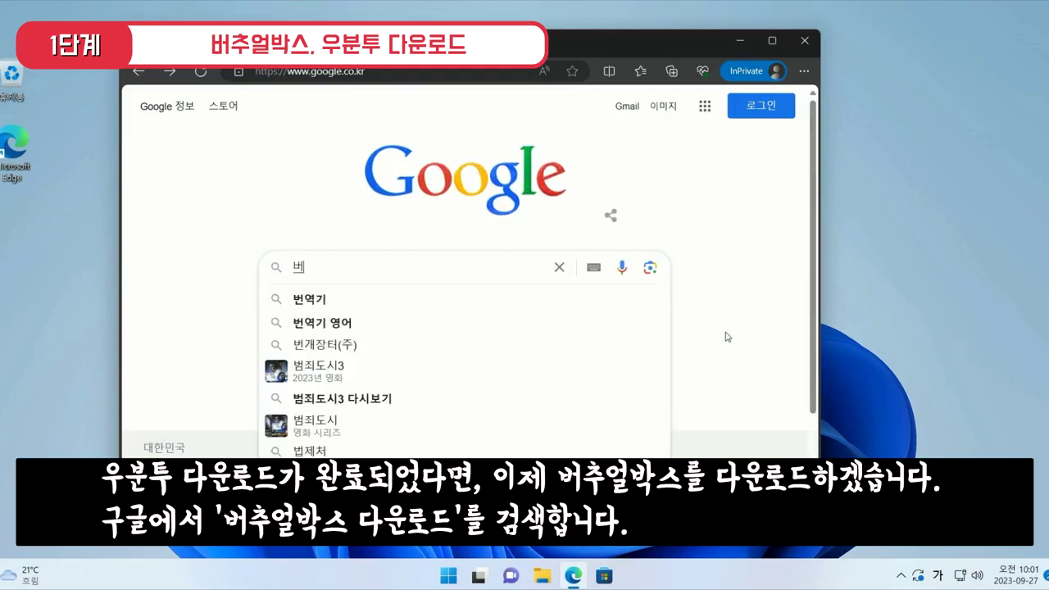
{"action": "key", "text": "BackSpace"}
{"action": "type", "text": "버추얼박스"}
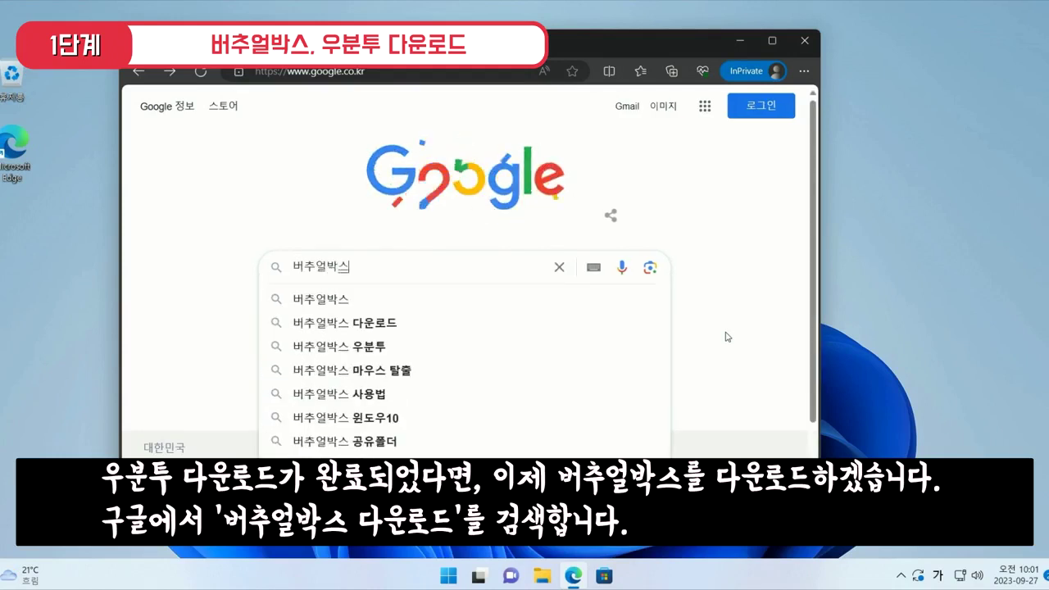
{"action": "type", "text": " 다운로드"}
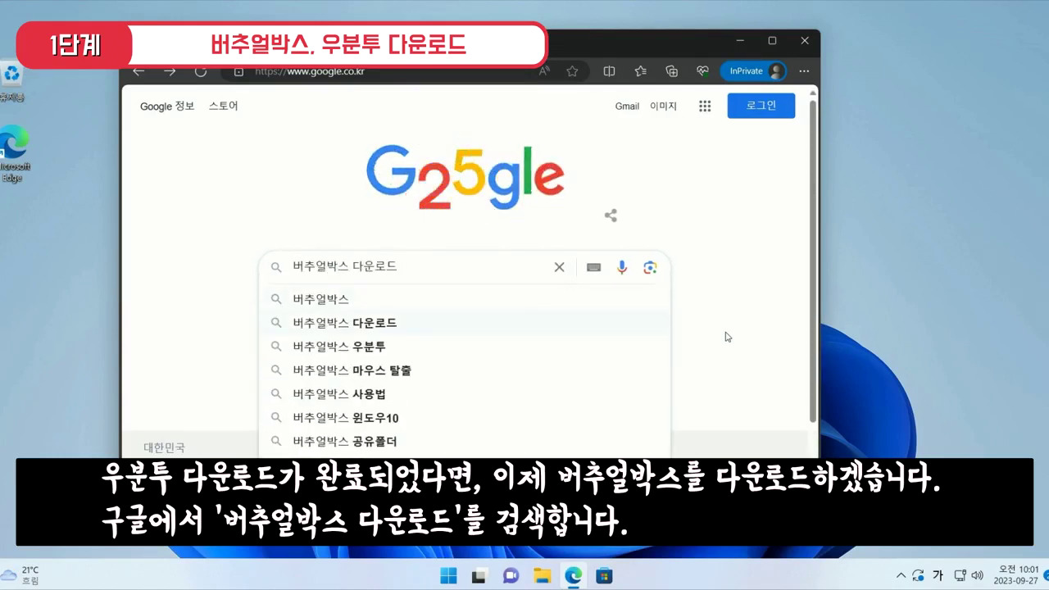
{"action": "key", "text": "Return"}
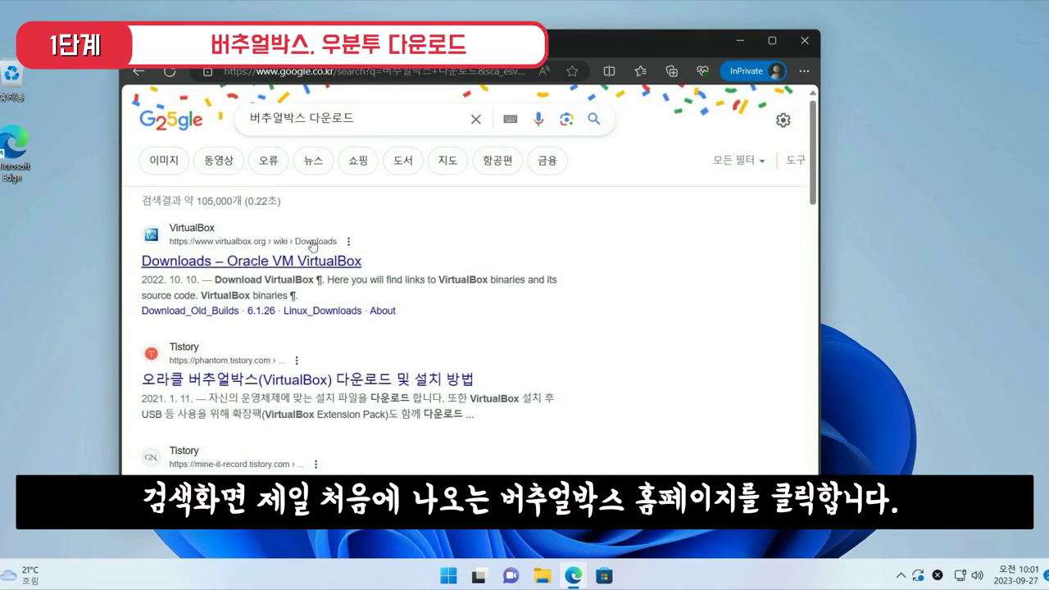
{"action": "left_click", "coordinate": [351, 262]}
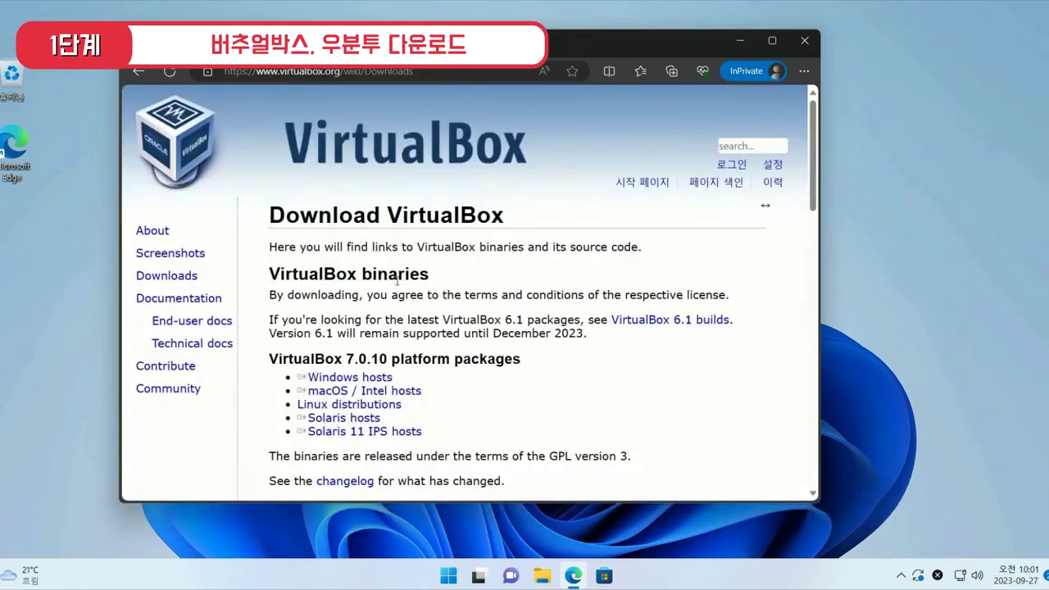
Step: Download the VirtualBox 7.0.10 package for Windows hosts and run the installer, allowing it to make changes to the device
{"action": "triple_click", "coordinate": [402, 379]}
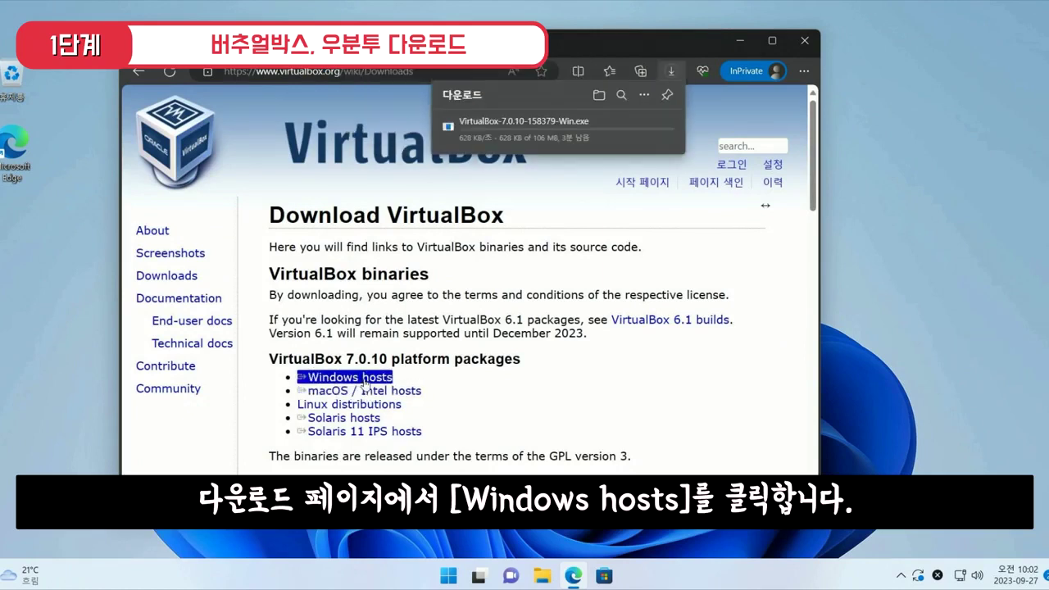
{"action": "left_click", "coordinate": [484, 236]}
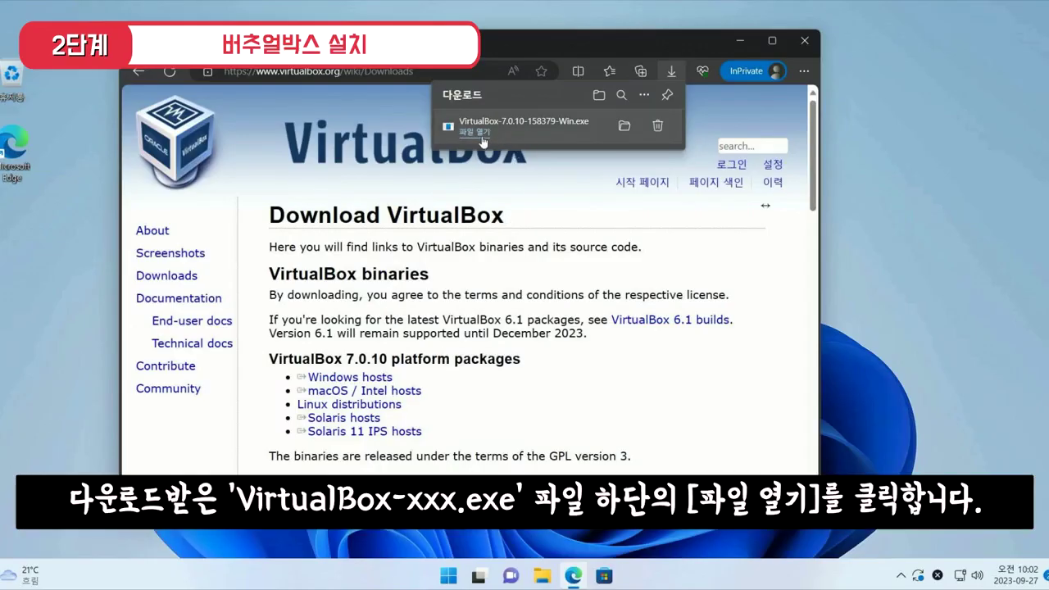
{"action": "left_click", "coordinate": [485, 136]}
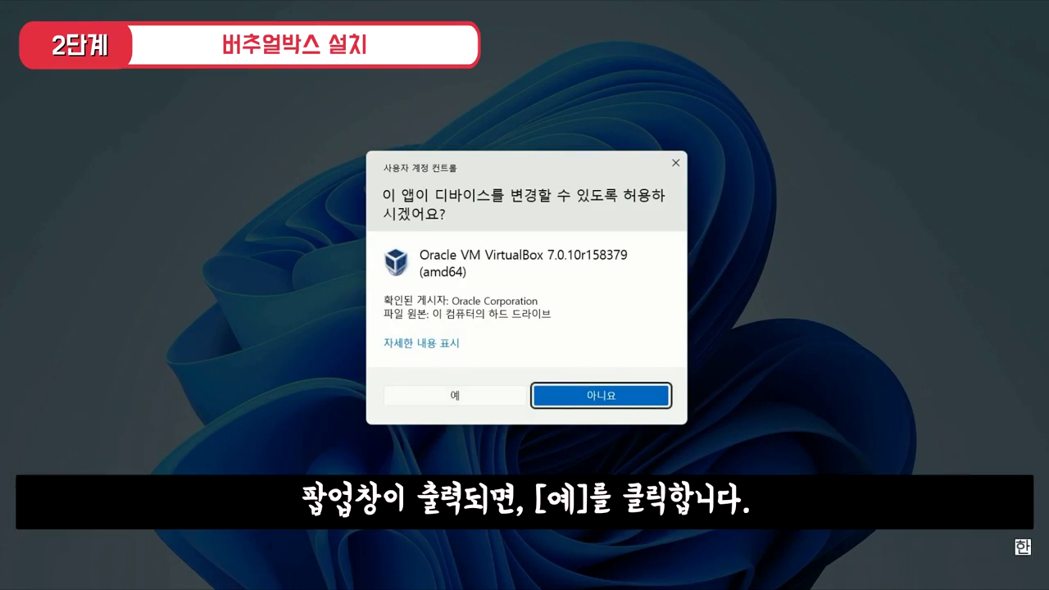
{"action": "left_click", "coordinate": [504, 397]}
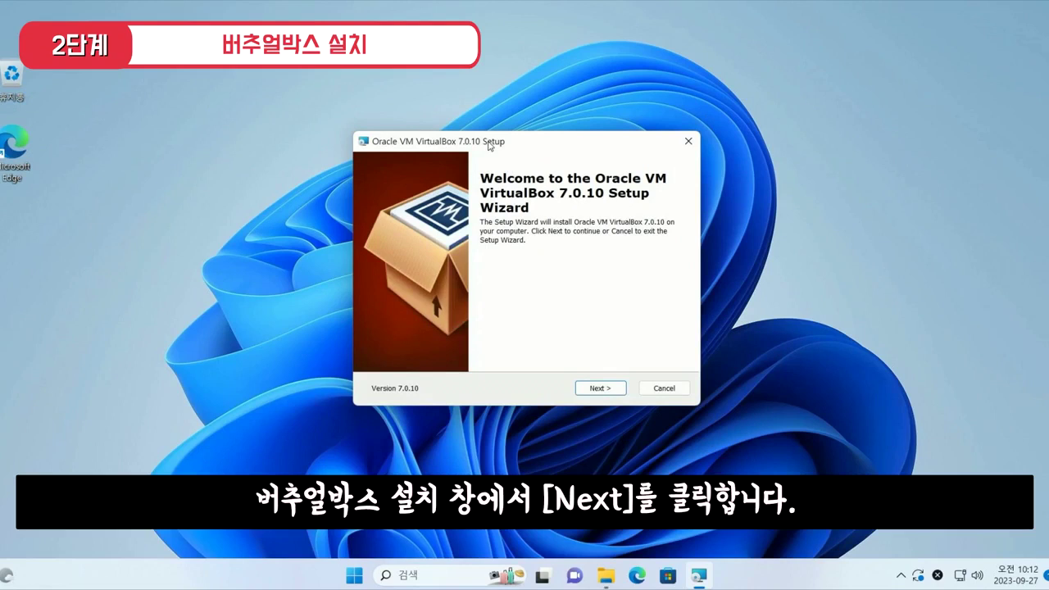
Step: Install VirtualBox 7.0.10 with the default features and location, accepting the network and Python dependency warnings, and start it after installation
{"action": "left_click", "coordinate": [614, 395]}
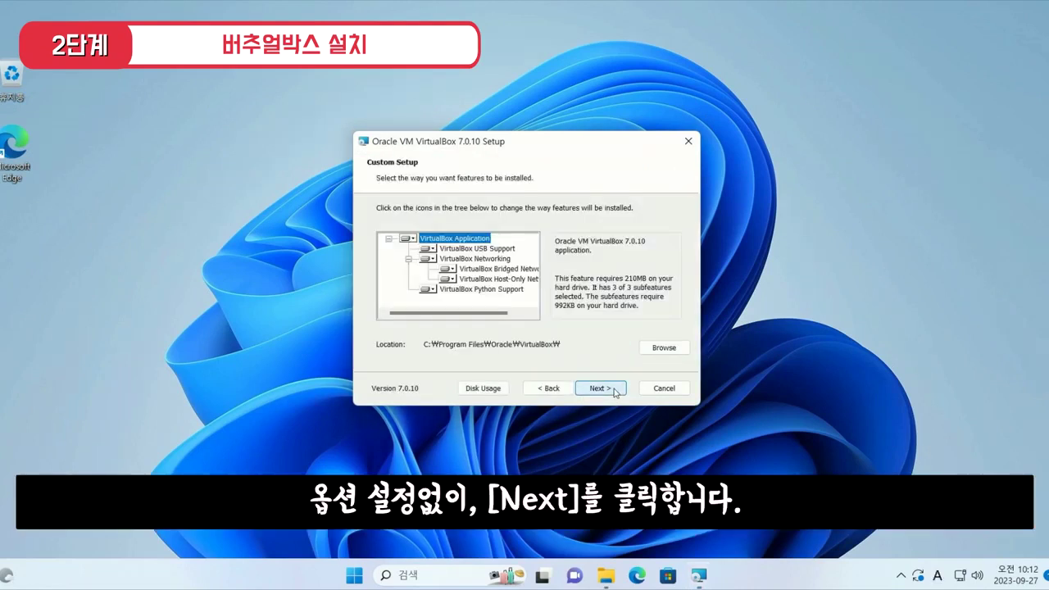
{"action": "left_click", "coordinate": [615, 393]}
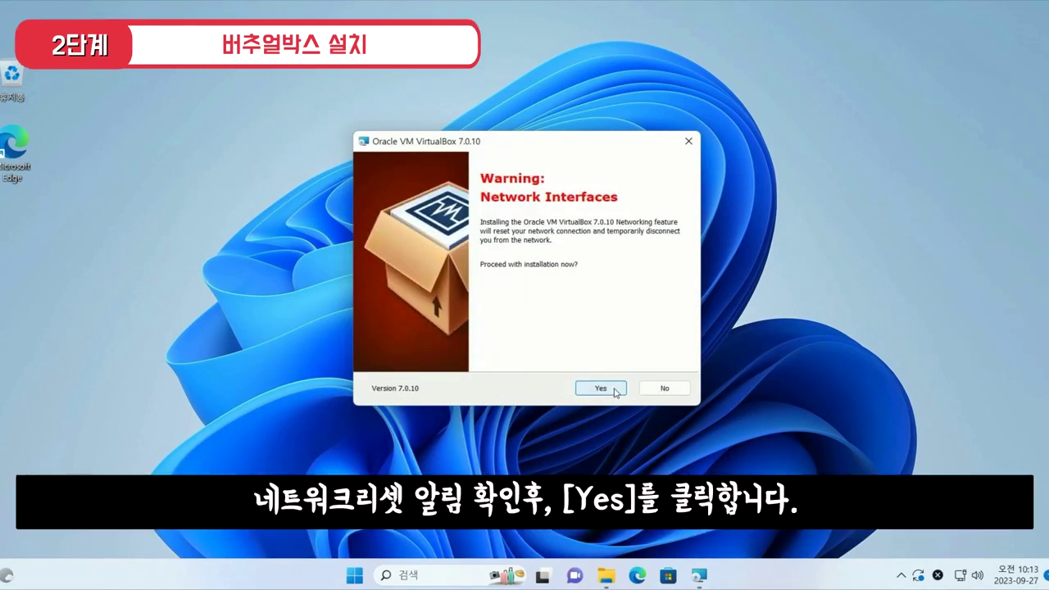
{"action": "left_click", "coordinate": [614, 391]}
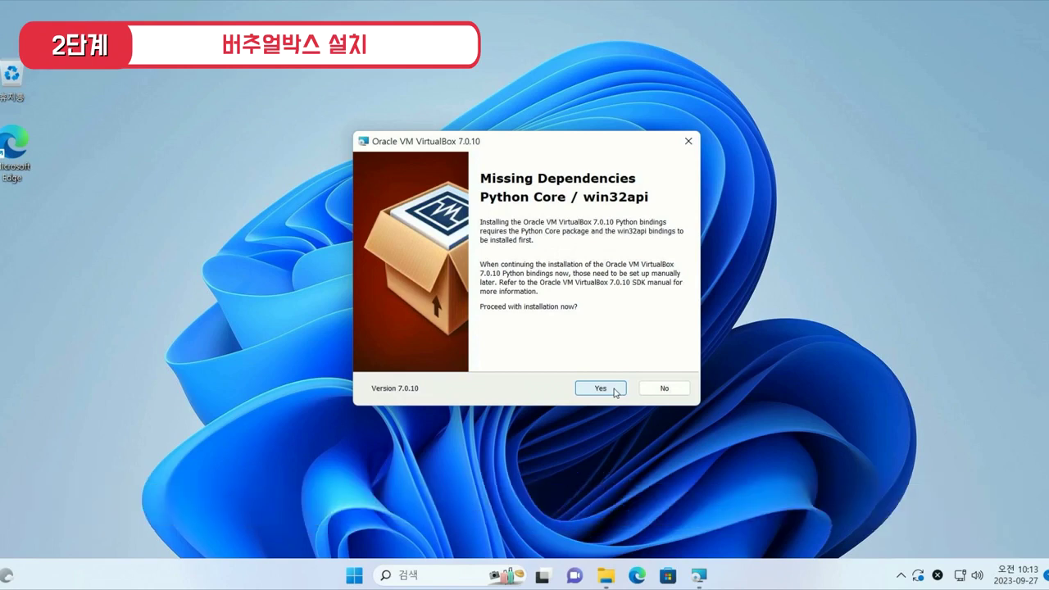
{"action": "left_click", "coordinate": [616, 393]}
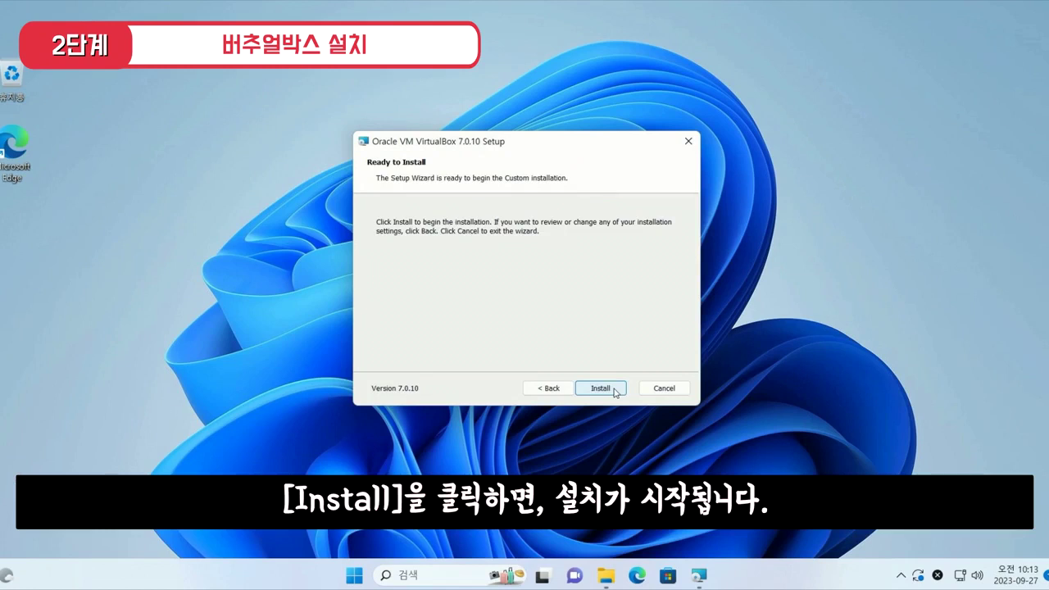
{"action": "left_click", "coordinate": [616, 391]}
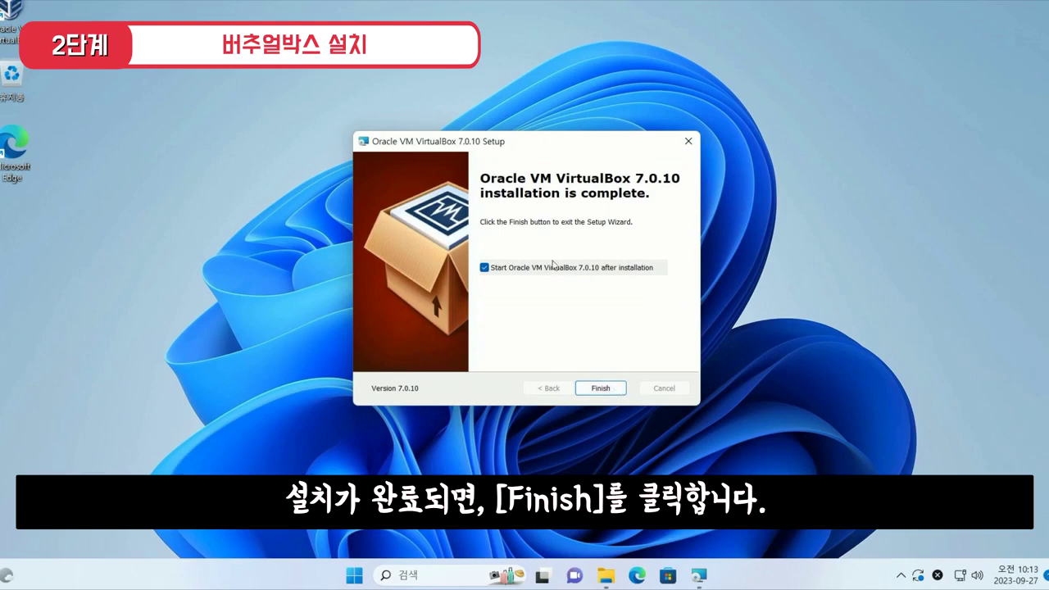
{"action": "left_click", "coordinate": [599, 393]}
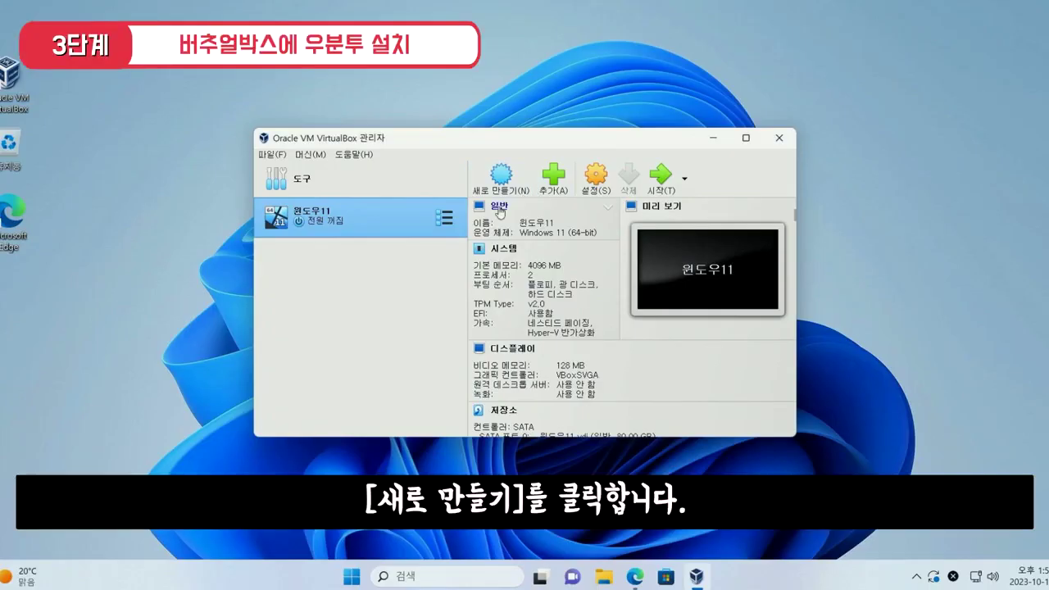
Step: Set up a new virtual machine named 우분투-22.04 with the ubuntu-22.04.3-desktop-amd64 ISO image, skipping unattended installation
{"action": "left_click", "coordinate": [491, 182]}
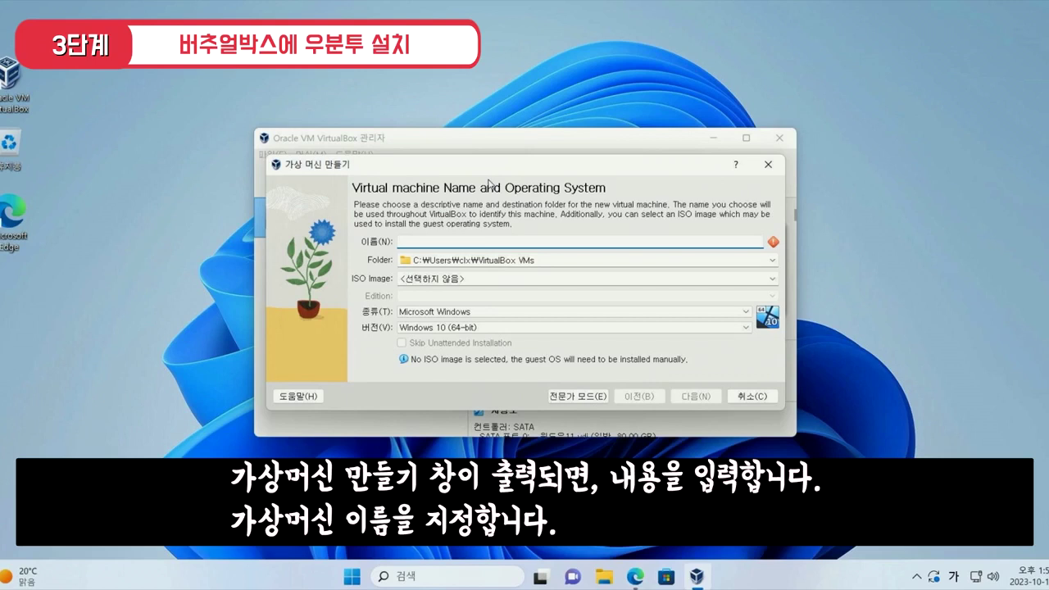
{"action": "type", "text": "우분투-22.04"}
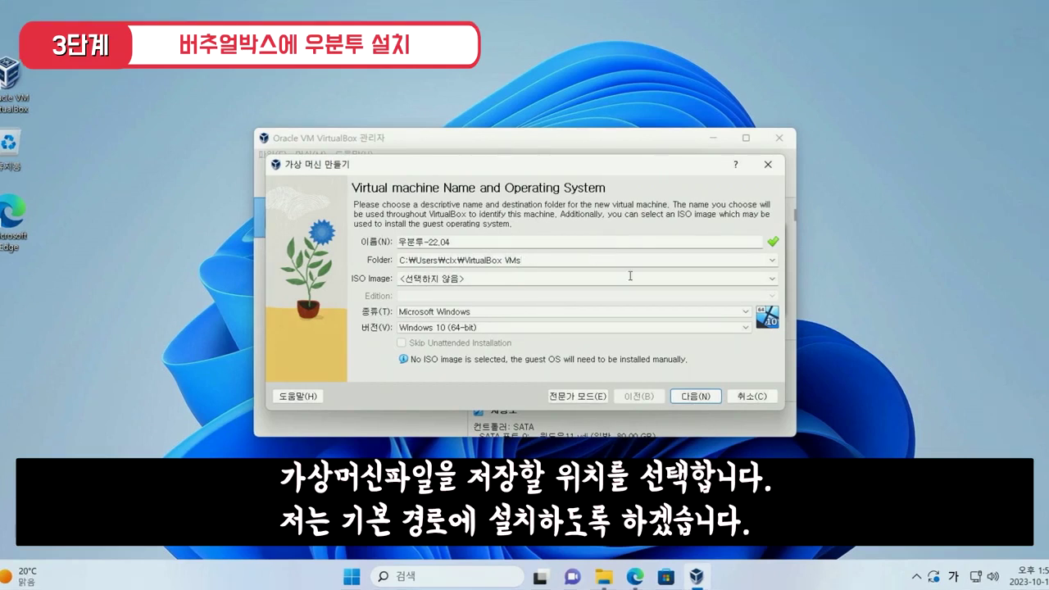
{"action": "left_click", "coordinate": [770, 280]}
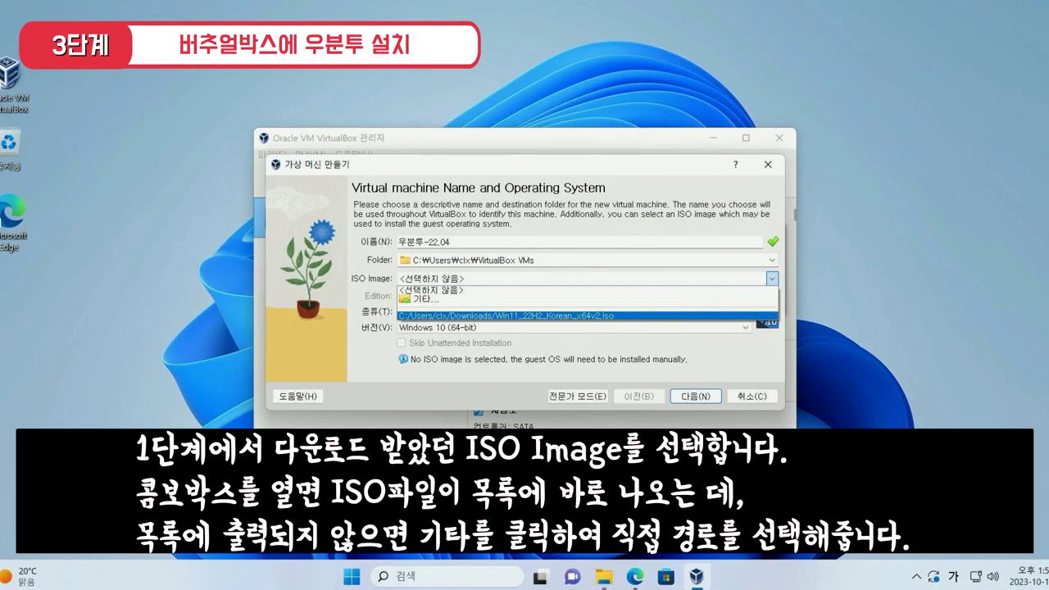
{"action": "left_click", "coordinate": [454, 300]}
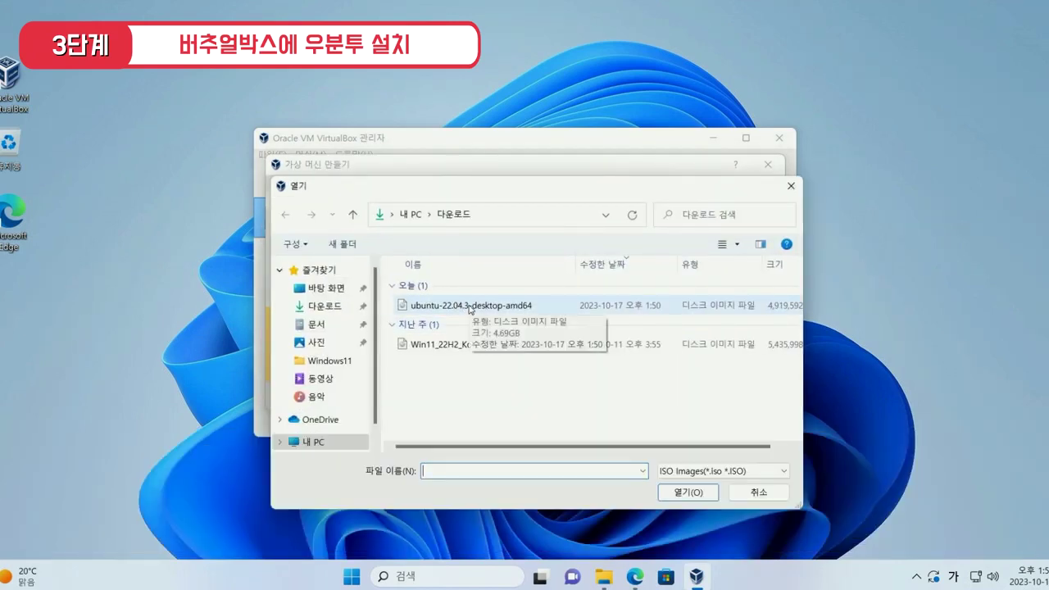
{"action": "left_click", "coordinate": [470, 306]}
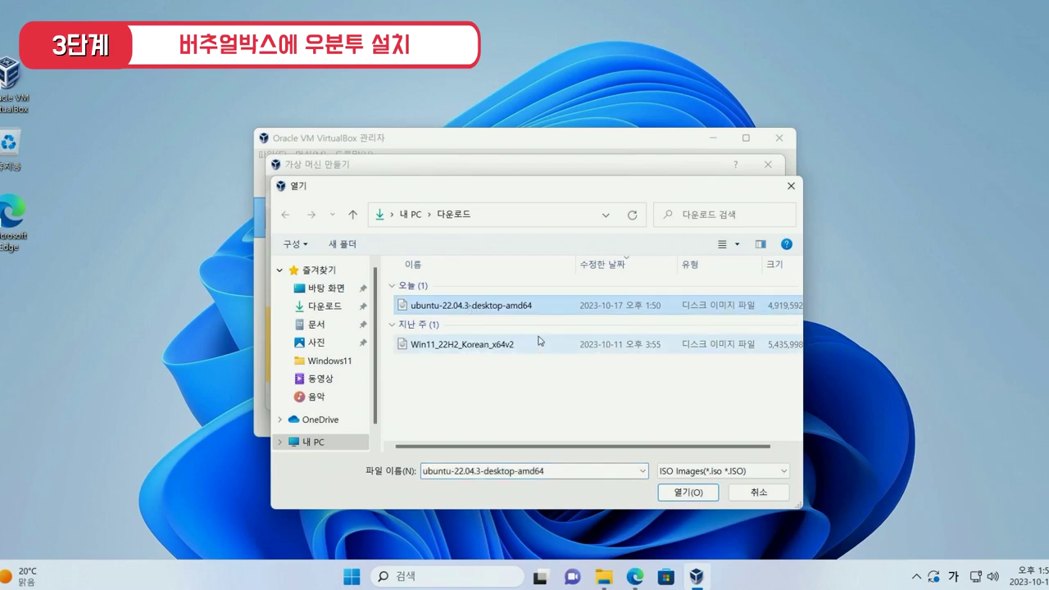
{"action": "double_click", "coordinate": [542, 316]}
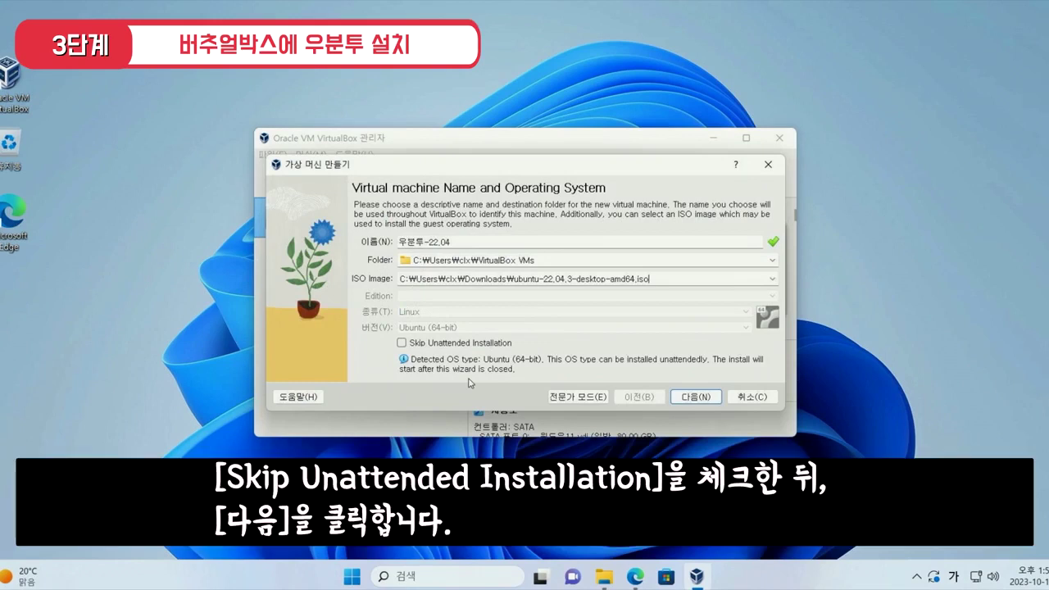
{"action": "left_click", "coordinate": [425, 344]}
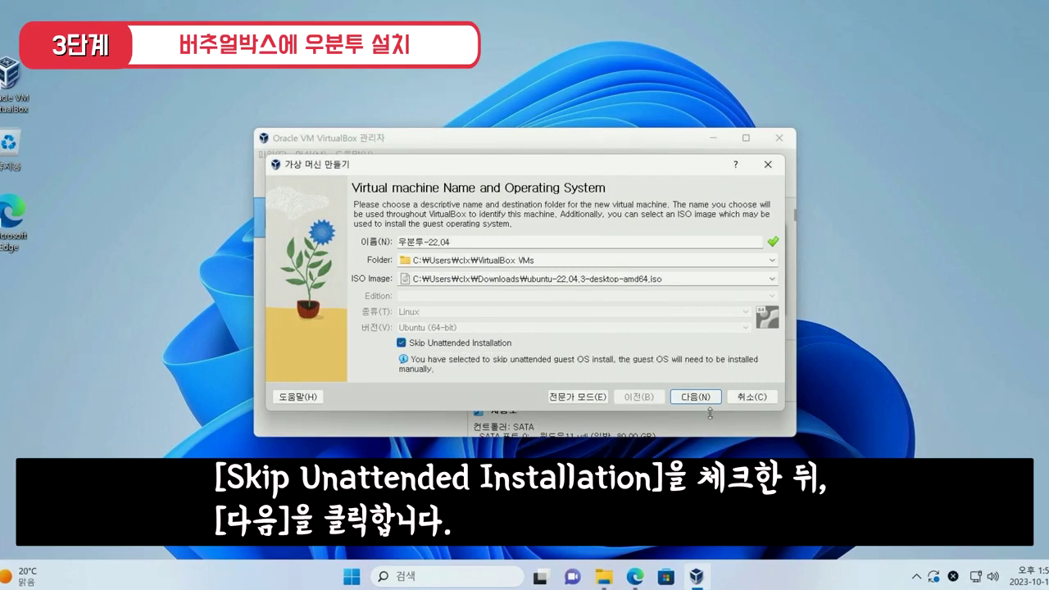
{"action": "left_click", "coordinate": [696, 397]}
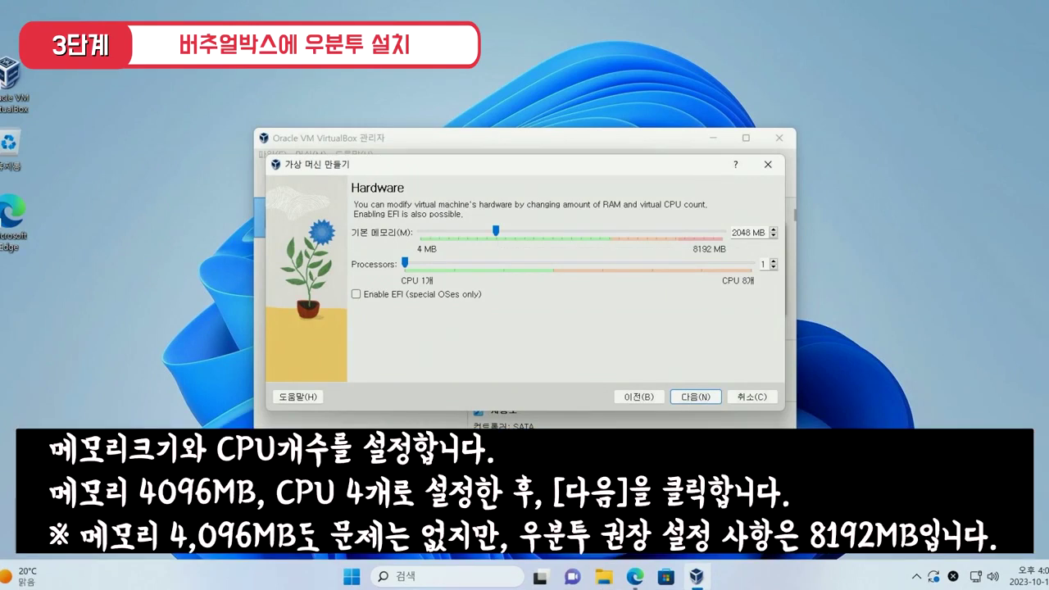
Step: Give the virtual machine 4096 MB of memory and 4 processors, and finish creating it with the default 25 GB virtual hard disk
{"action": "left_click_drag", "start_coordinate": [497, 233], "coordinate": [571, 233]}
{"action": "left_click", "coordinate": [774, 261]}
{"action": "left_click", "coordinate": [774, 261]}
{"action": "left_click", "coordinate": [774, 262]}
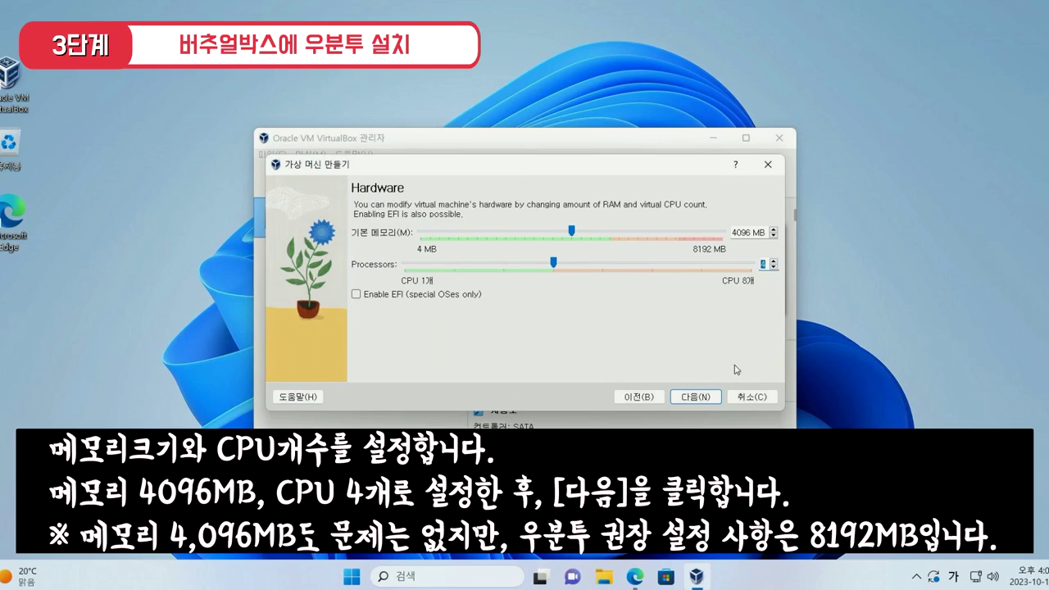
{"action": "left_click", "coordinate": [702, 396]}
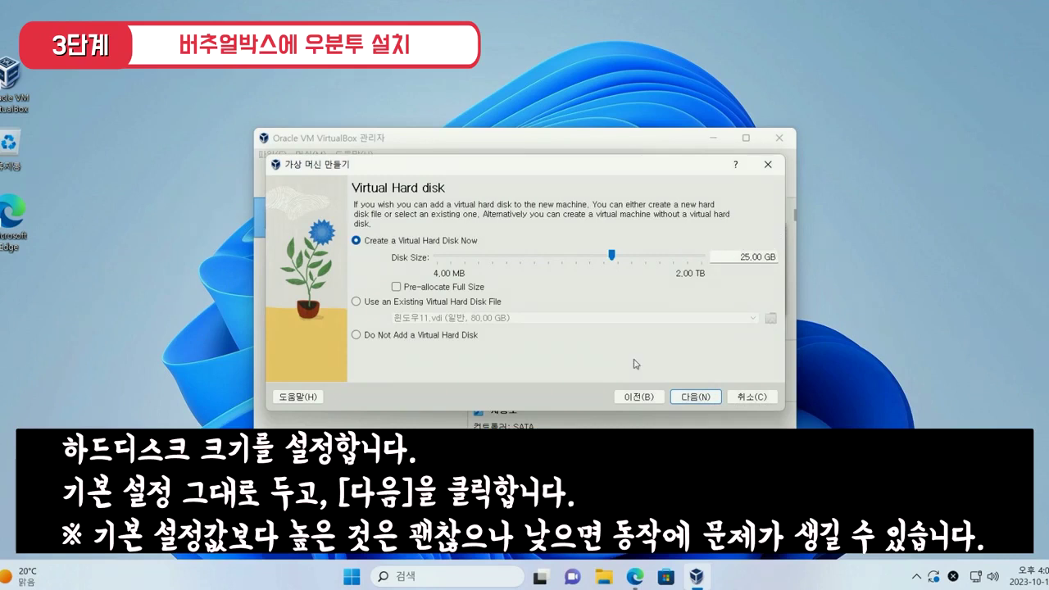
{"action": "left_click", "coordinate": [699, 398]}
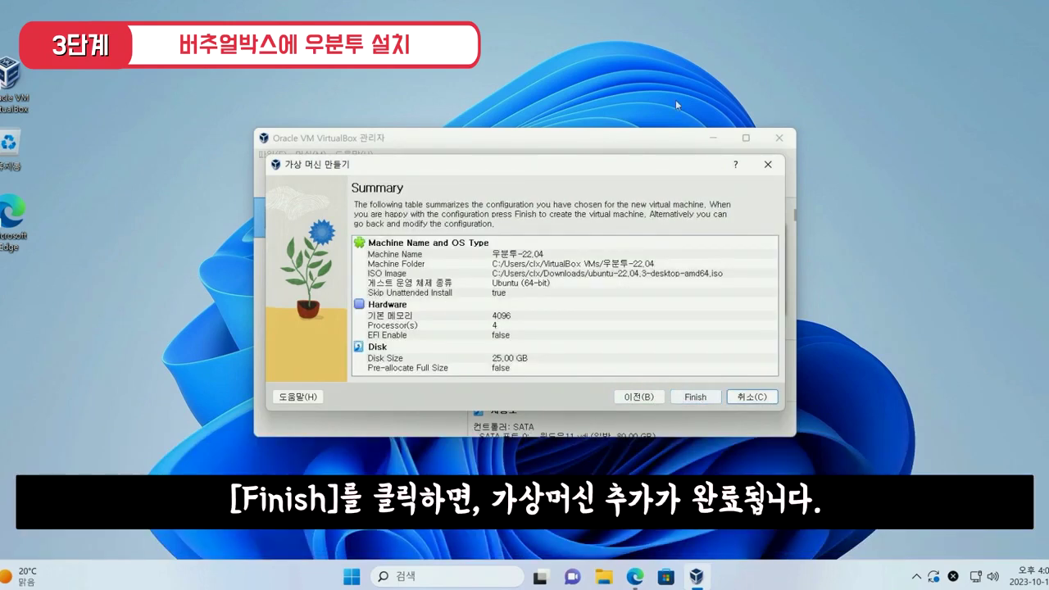
{"action": "left_click", "coordinate": [693, 398]}
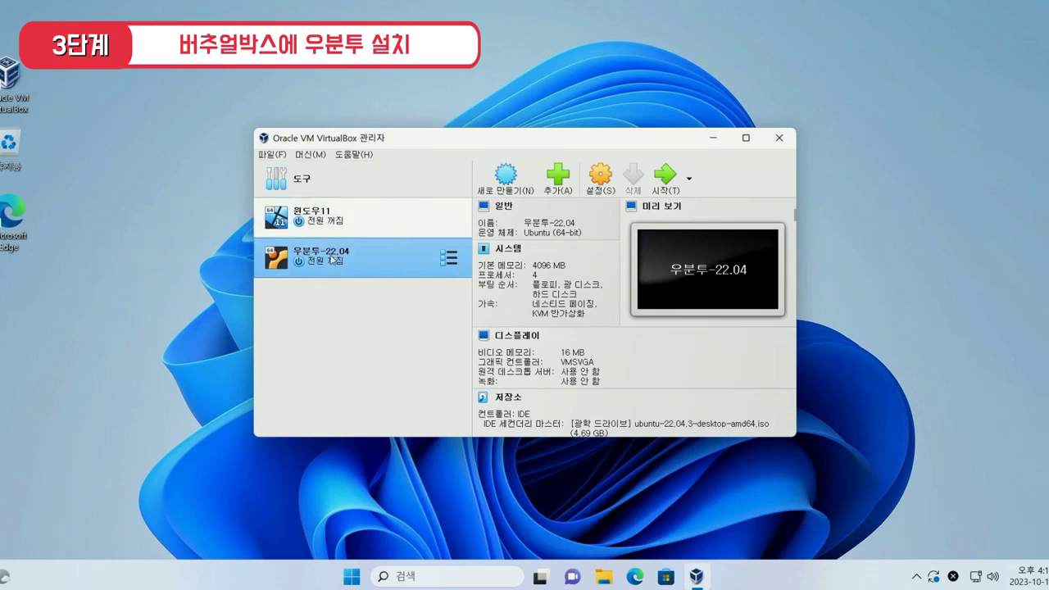
Step: Boot the 우분투-22.04 machine with Try or Install Ubuntu and begin the Ubuntu installation in Korean (한국어)
{"action": "left_click", "coordinate": [666, 175]}
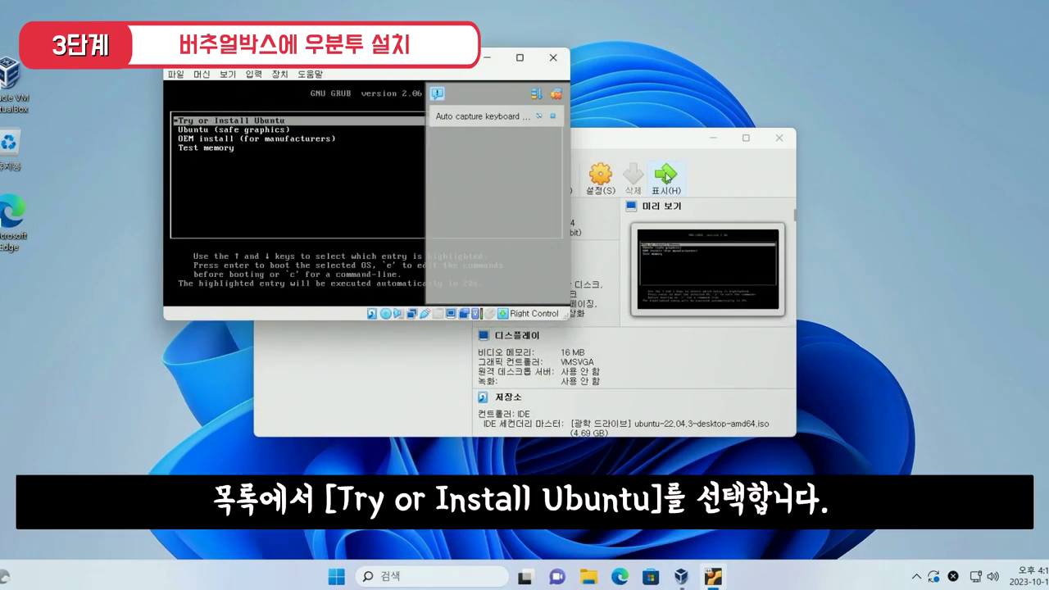
{"action": "key", "text": "Return"}
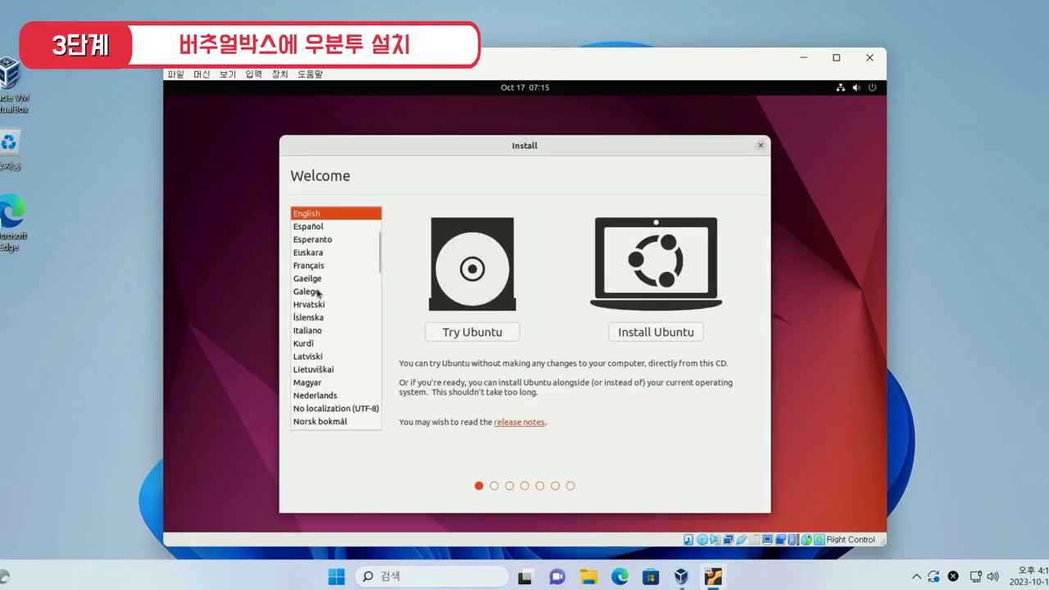
{"action": "left_click_drag", "start_coordinate": [378, 252], "coordinate": [369, 418]}
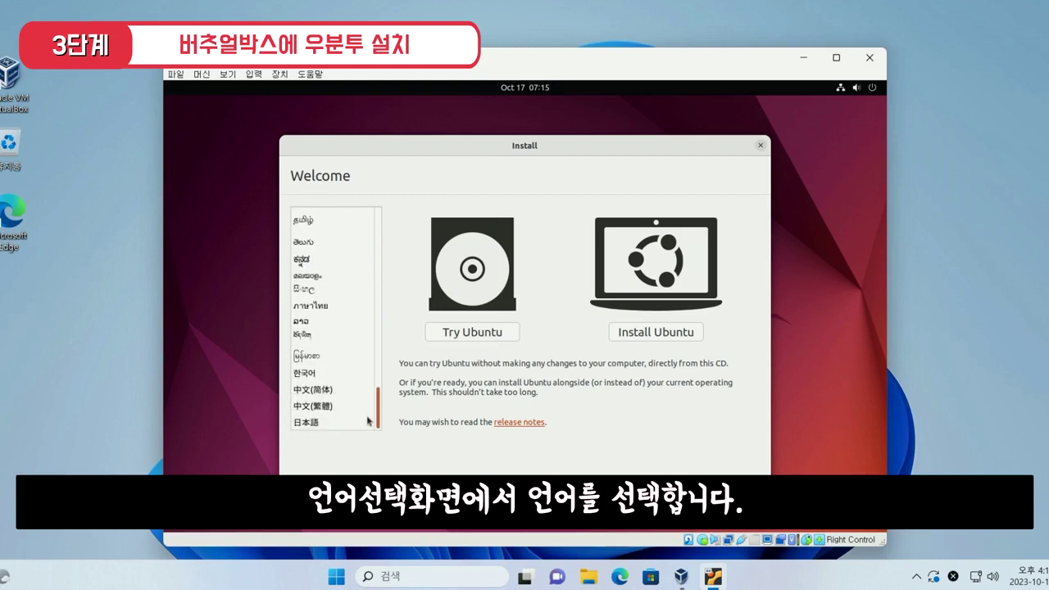
{"action": "left_click", "coordinate": [314, 379]}
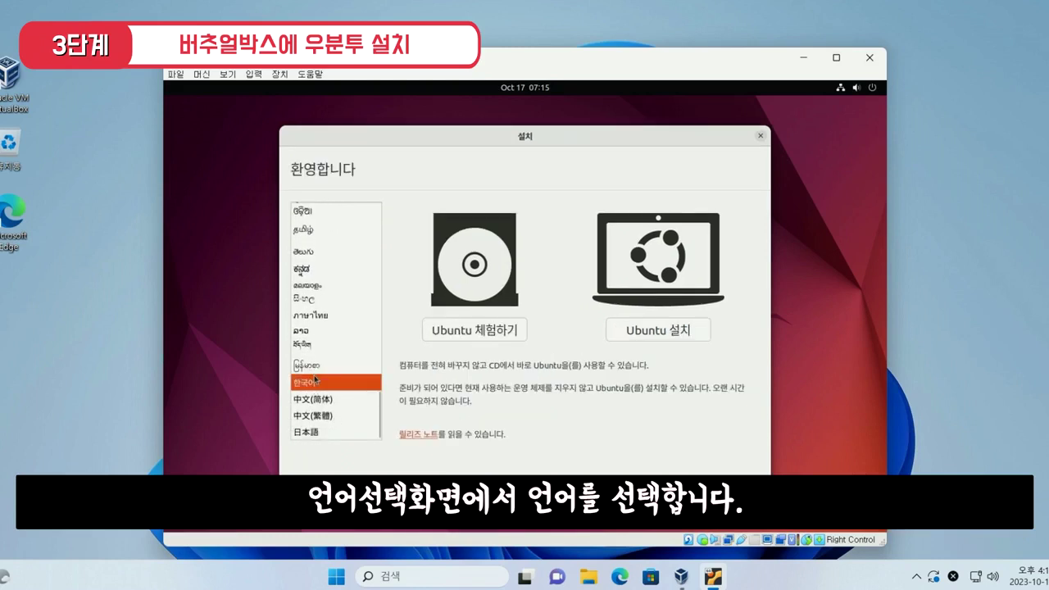
{"action": "left_click", "coordinate": [637, 332]}
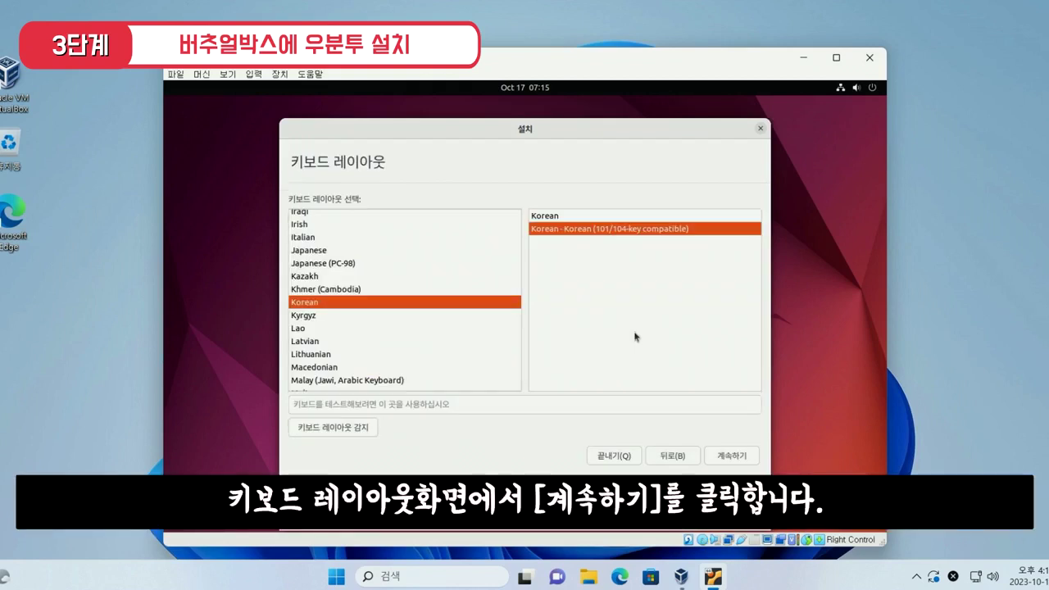
Step: Configure the installation with the Korean (101/104-key compatible) keyboard, normal installation with updates, the disk erased for Ubuntu, and Seoul as location
{"action": "left_click", "coordinate": [731, 457]}
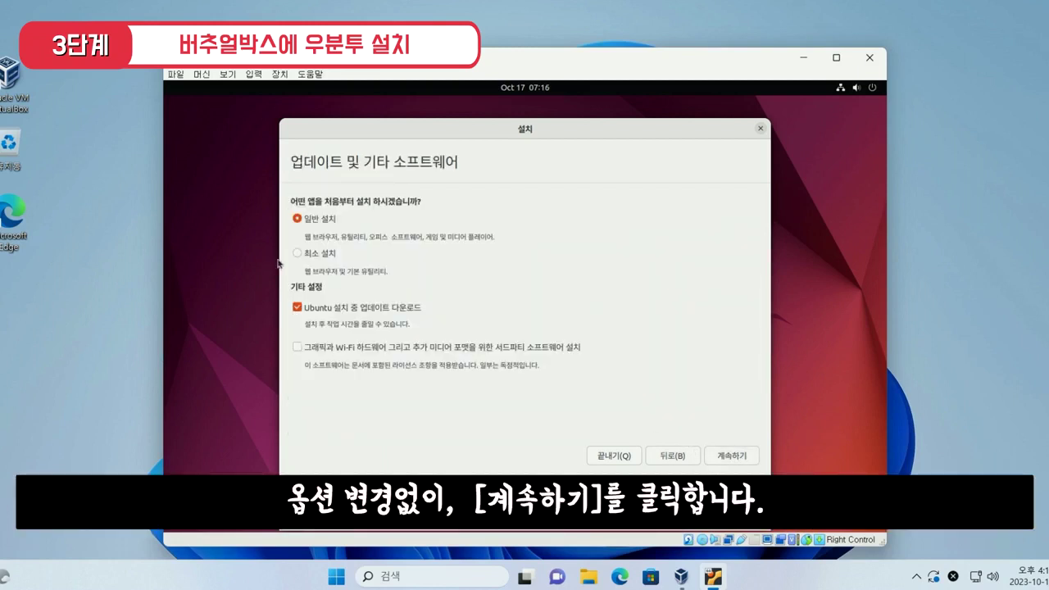
{"action": "left_click", "coordinate": [718, 457]}
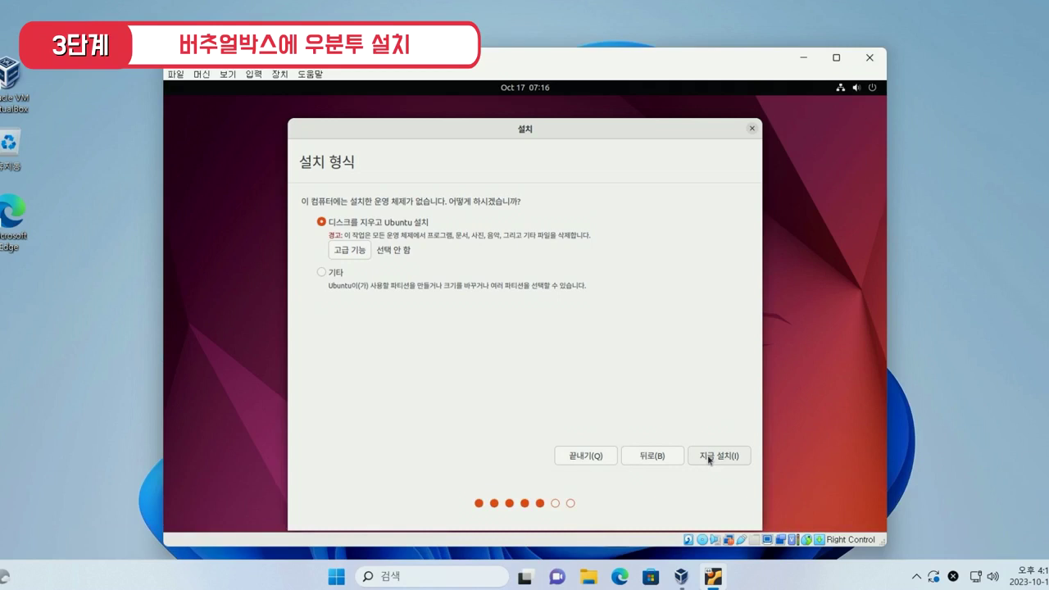
{"action": "left_click", "coordinate": [709, 458]}
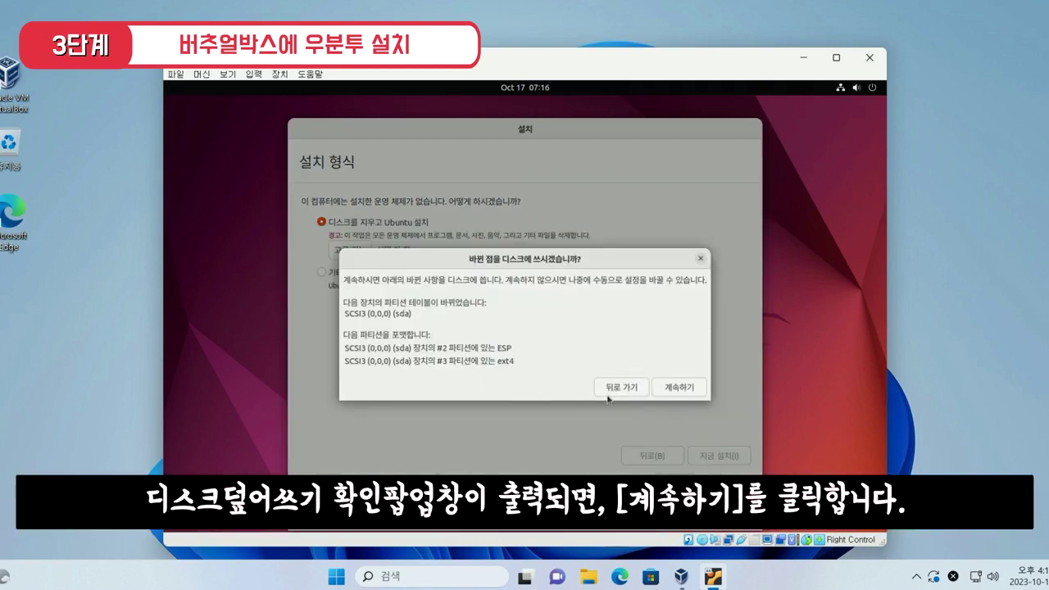
{"action": "left_click", "coordinate": [685, 388]}
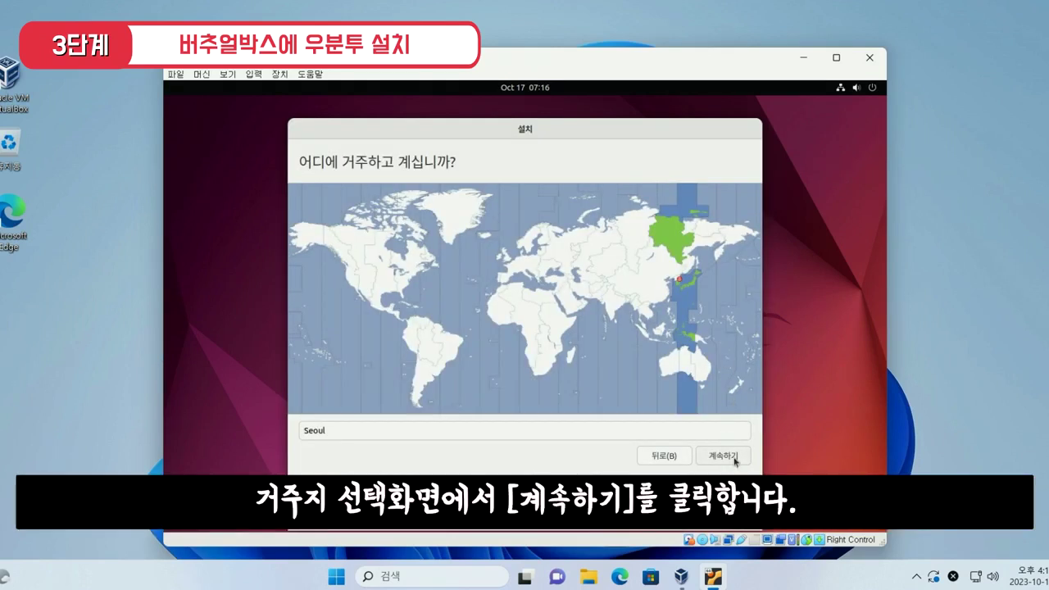
{"action": "left_click", "coordinate": [723, 456]}
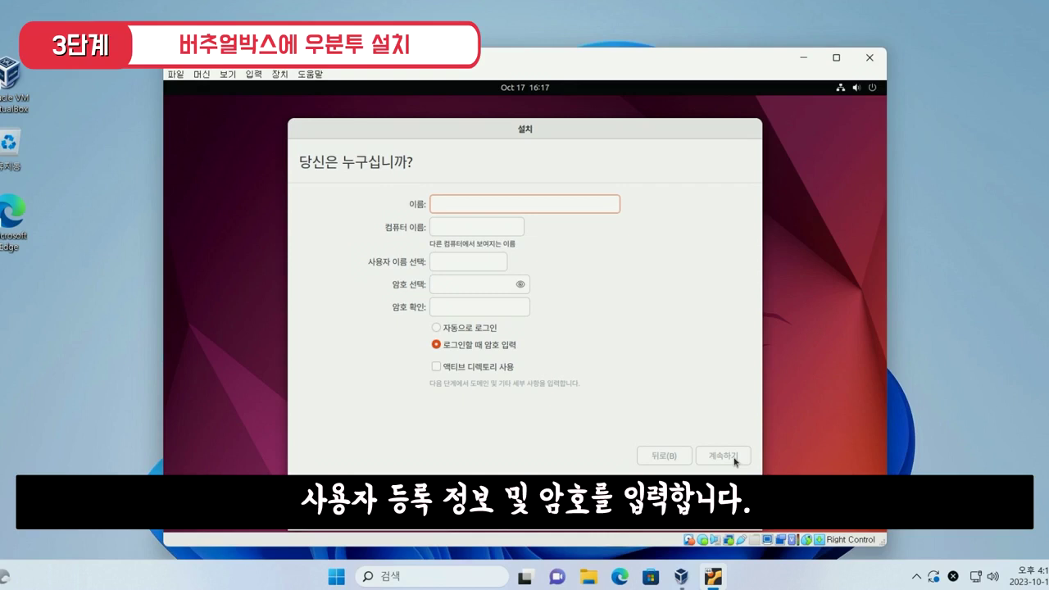
Step: Create the user account clx, enter and confirm its password, and continue the installation with password login required
{"action": "type", "text": "clx"}
{"action": "left_click", "coordinate": [478, 288]}
{"action": "type", "text": "******"}
{"action": "key", "text": "Tab"}
{"action": "type", "text": "****"}
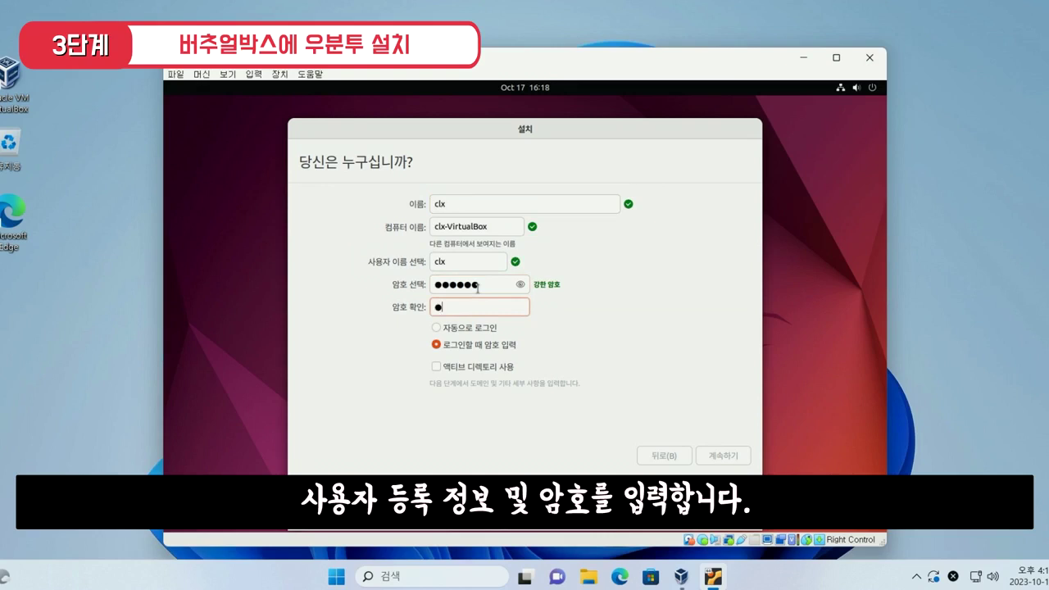
{"action": "type", "text": "**"}
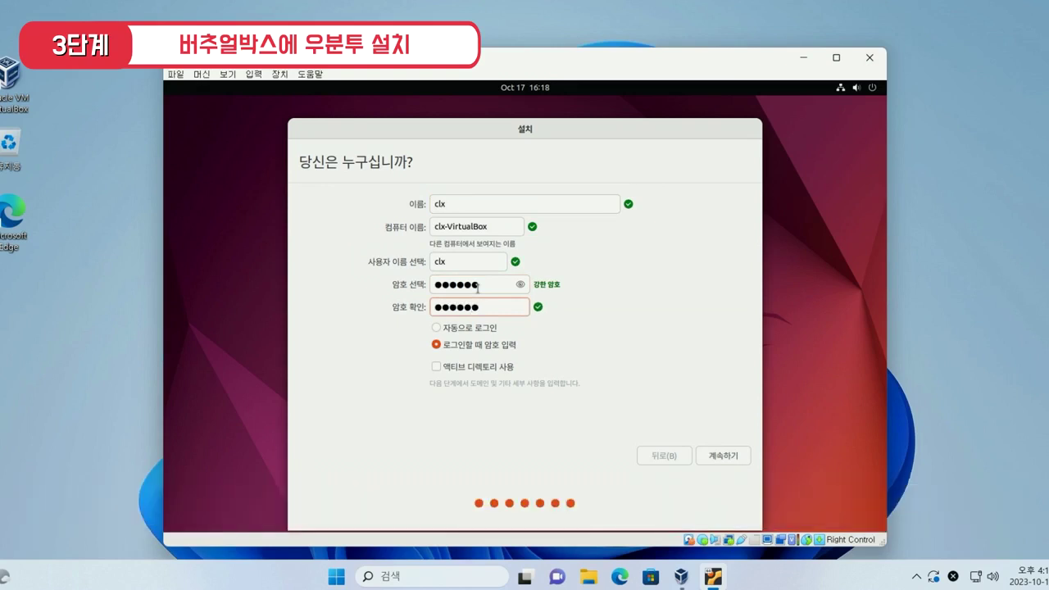
{"action": "left_click", "coordinate": [733, 459]}
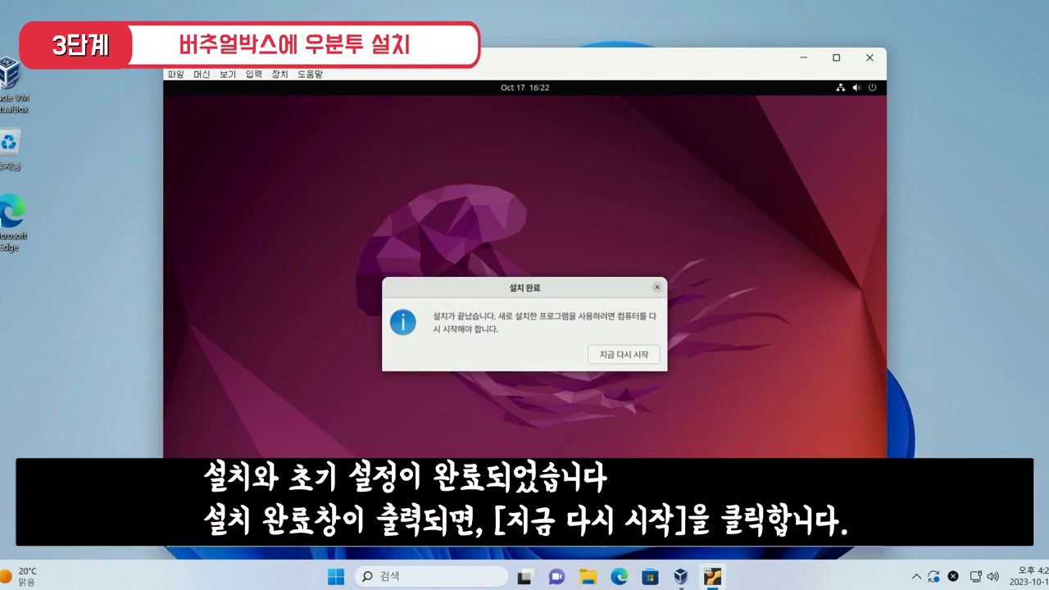
Step: Restart the virtual machine after installation and log in to the clx account with its password
{"action": "left_click", "coordinate": [640, 358]}
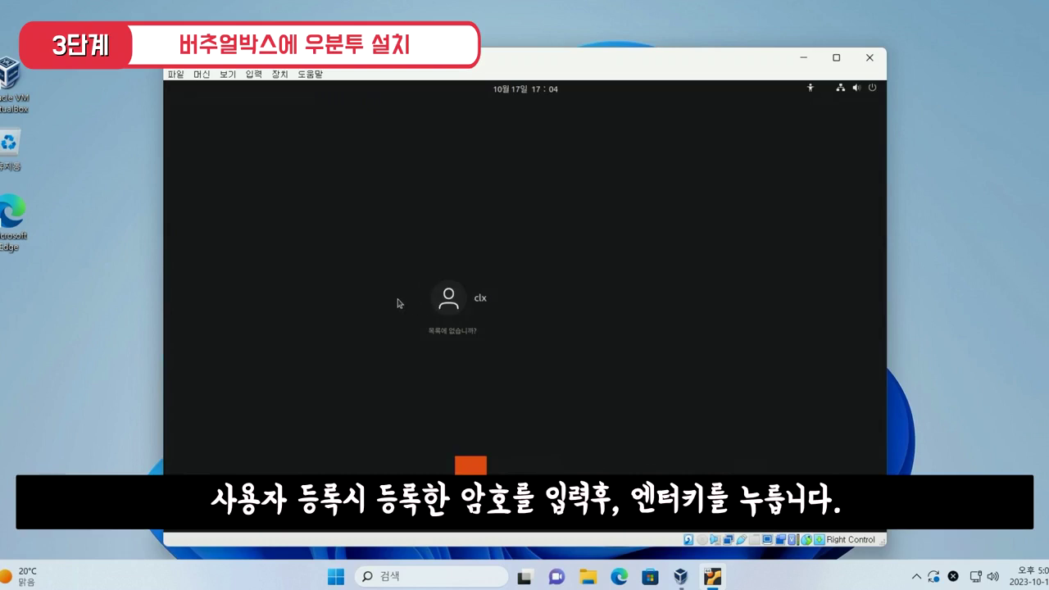
{"action": "left_click", "coordinate": [457, 306]}
{"action": "type", "text": "****"}
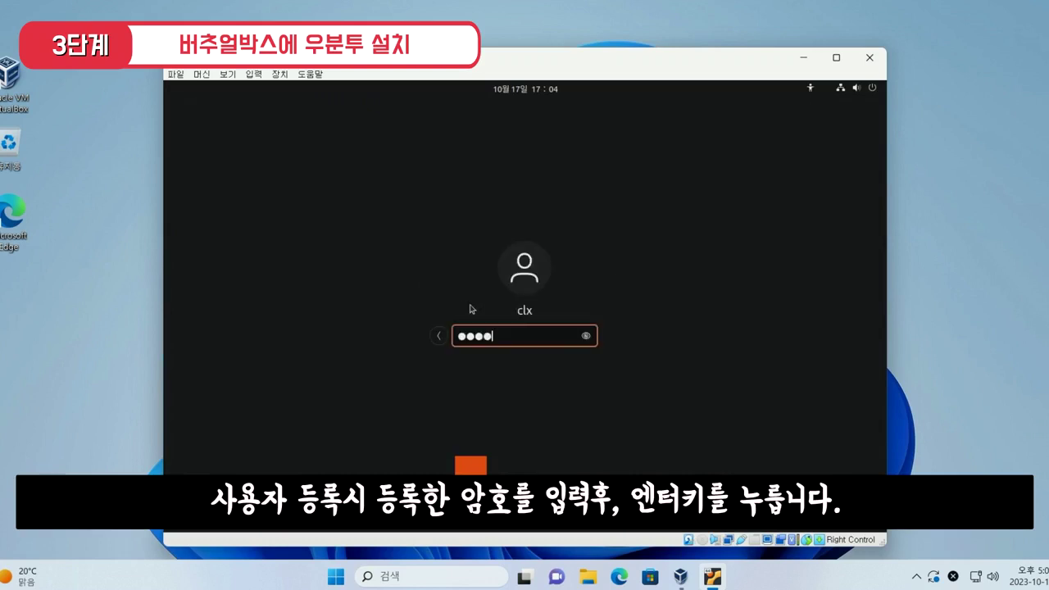
{"action": "type", "text": "**"}
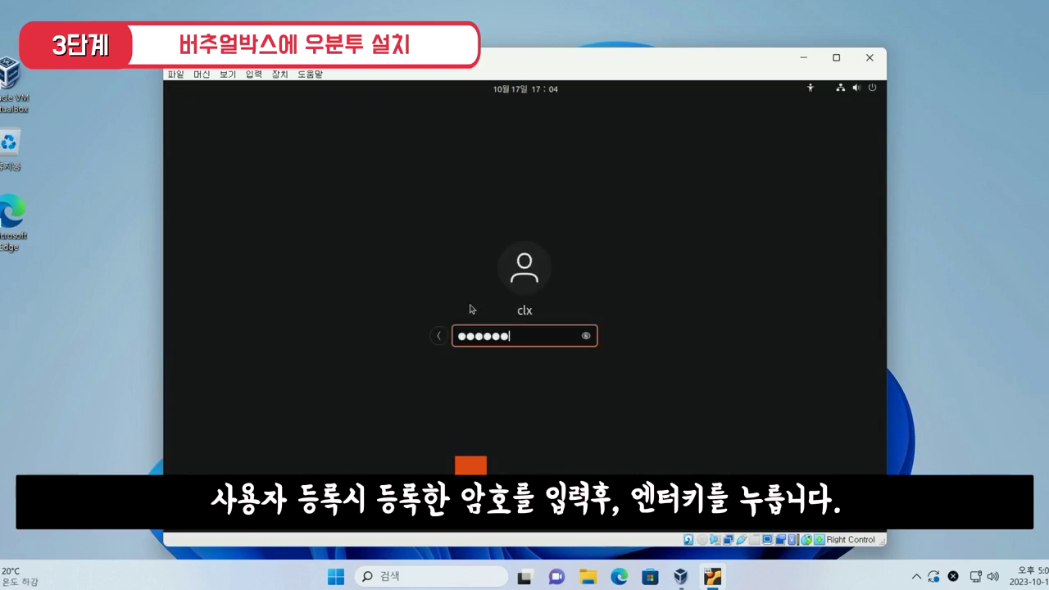
{"action": "key", "text": "Return"}
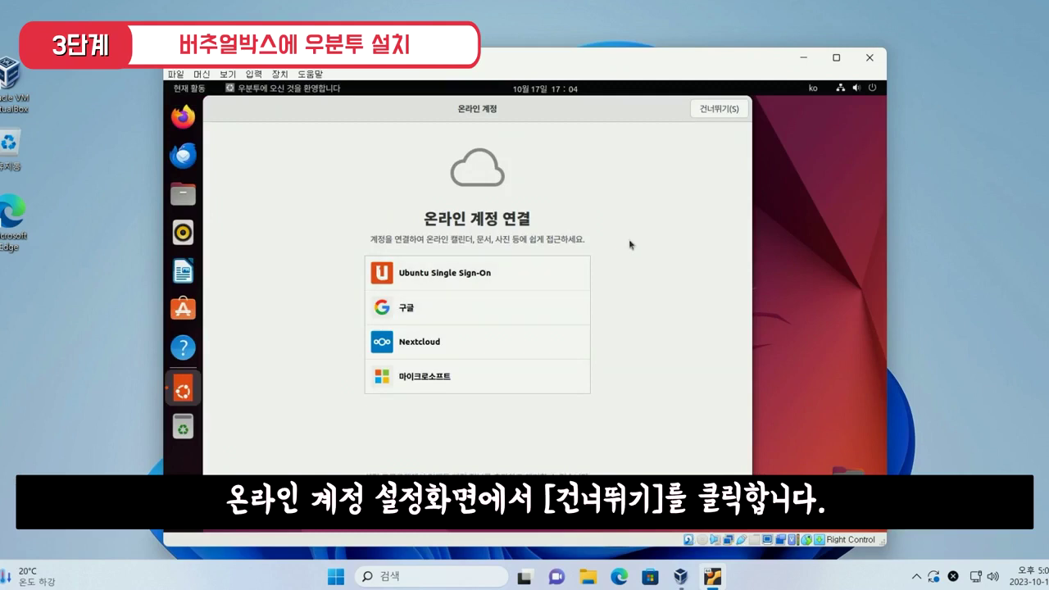
Step: Finish the Ubuntu welcome setup, skipping online accounts and Ubuntu Pro, declining to send system information, and leaving location services off
{"action": "left_click", "coordinate": [716, 110]}
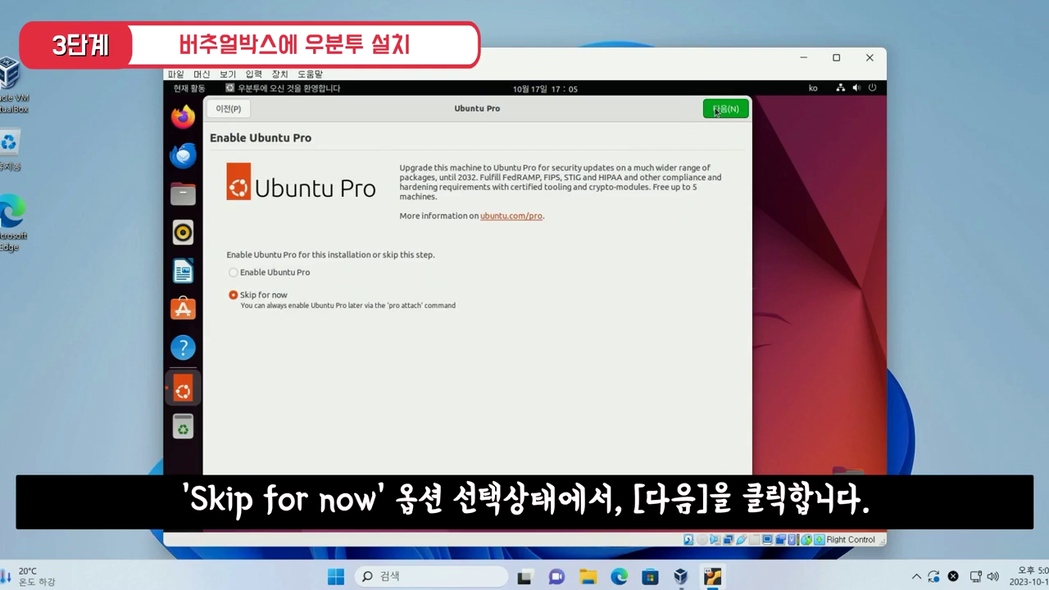
{"action": "left_click", "coordinate": [715, 110]}
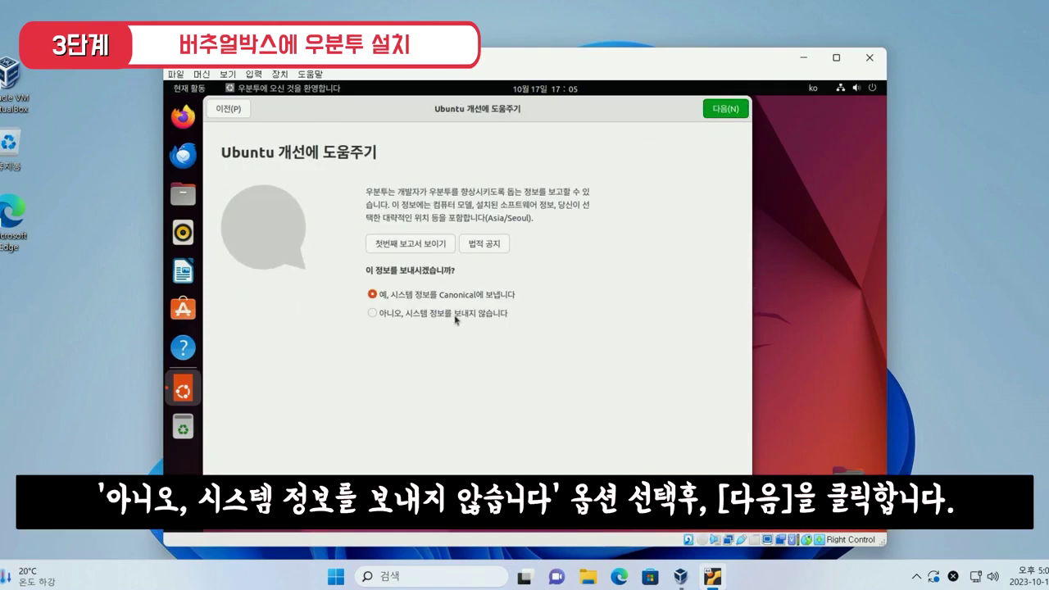
{"action": "left_click", "coordinate": [456, 318]}
{"action": "left_click", "coordinate": [725, 109]}
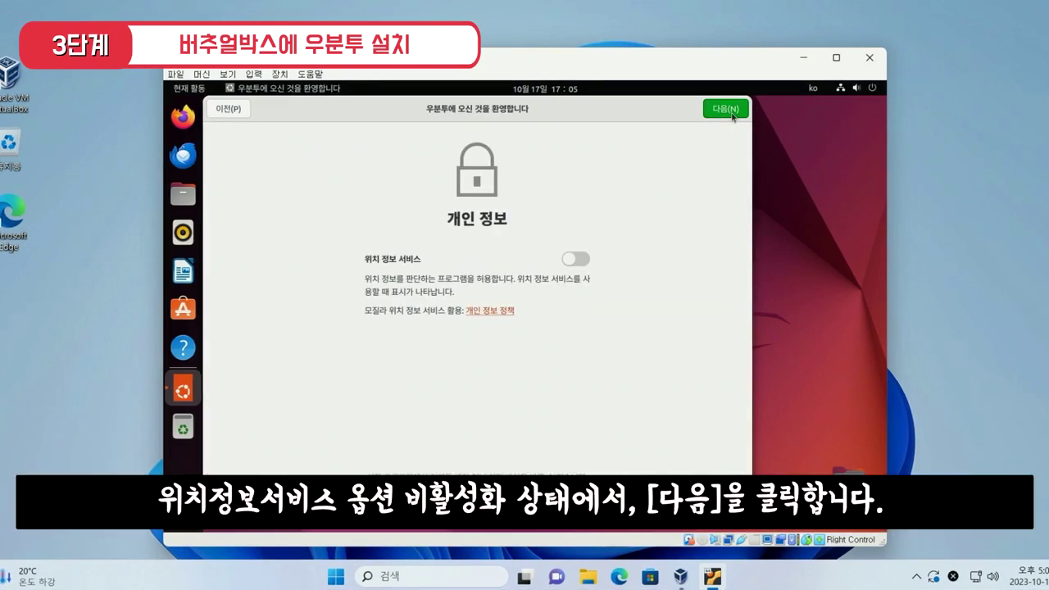
{"action": "left_click", "coordinate": [732, 115]}
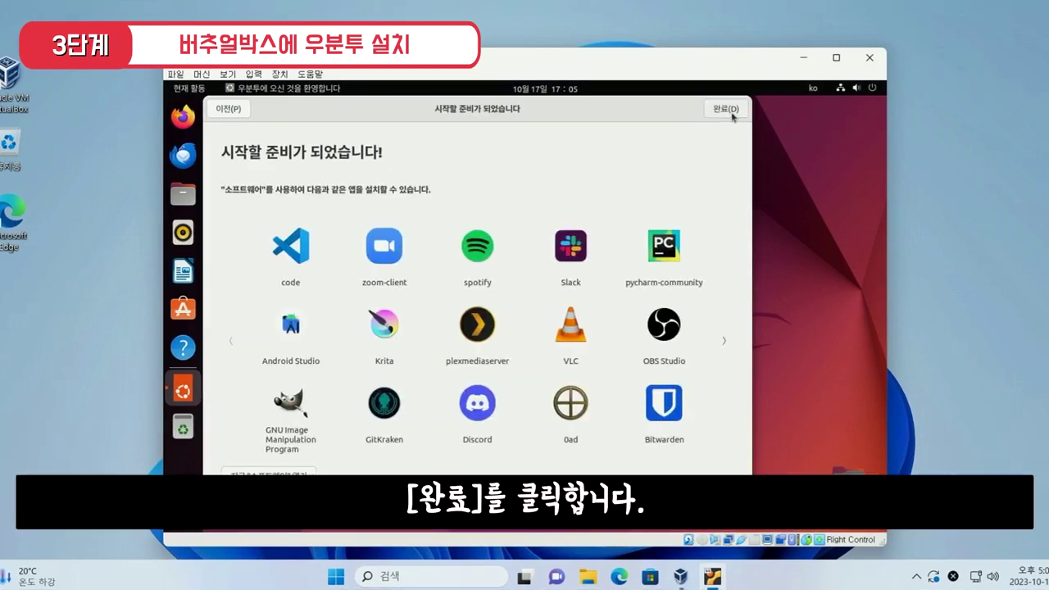
{"action": "left_click", "coordinate": [726, 109]}
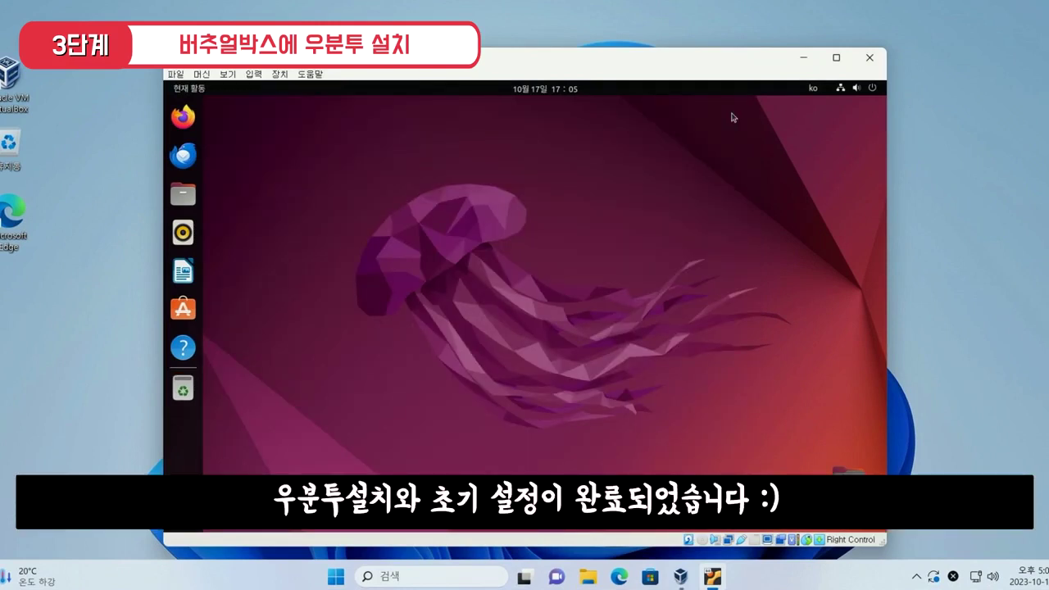